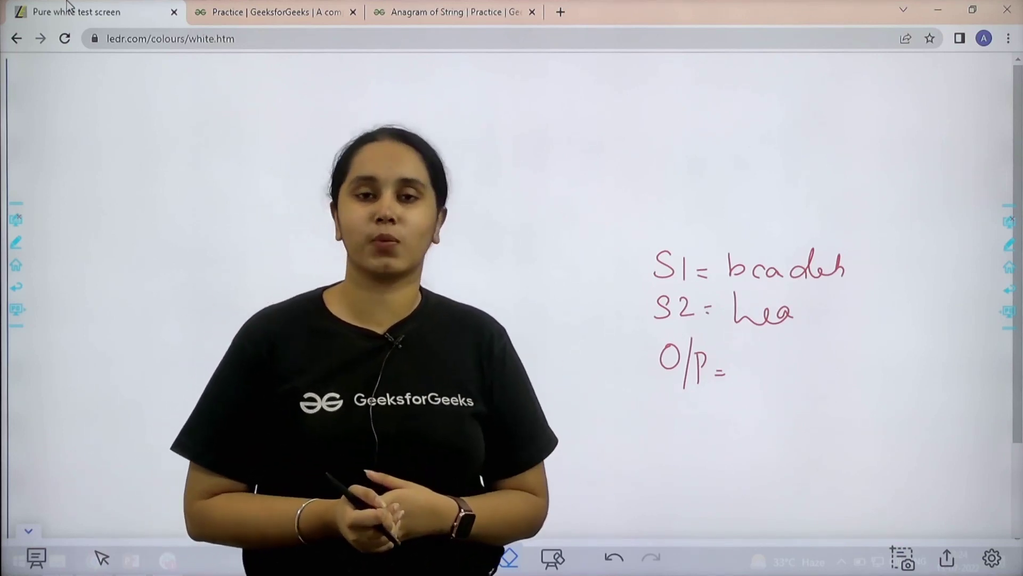
Work through the S1/S2 example on the whiteboard to output 3, then erase the notes.
left_click_drag(332, 421, 388, 417)
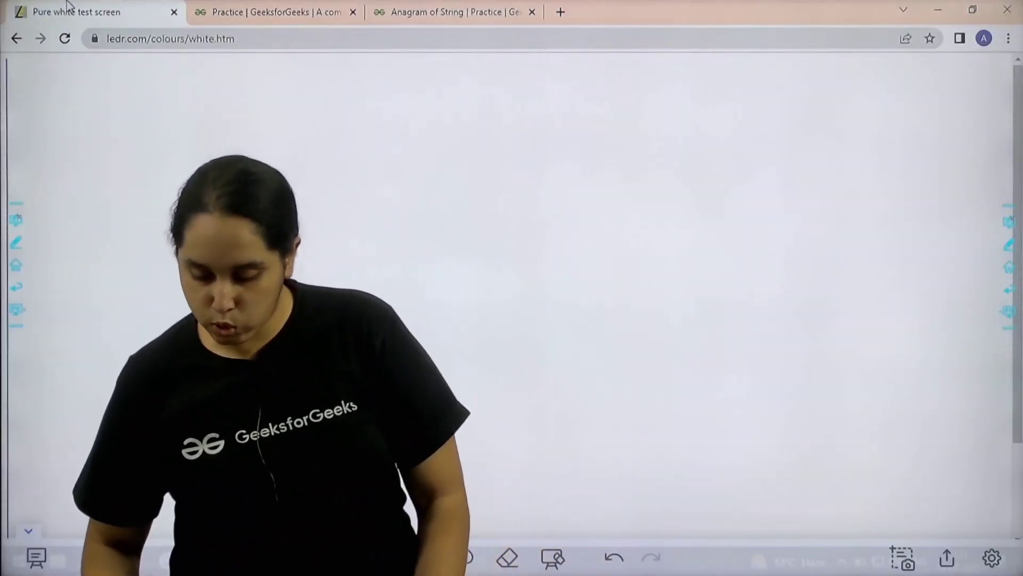
Show the Practice | GeeksforGeeks tab listing solved problems, including Anagram of String.
left_click(320, 13)
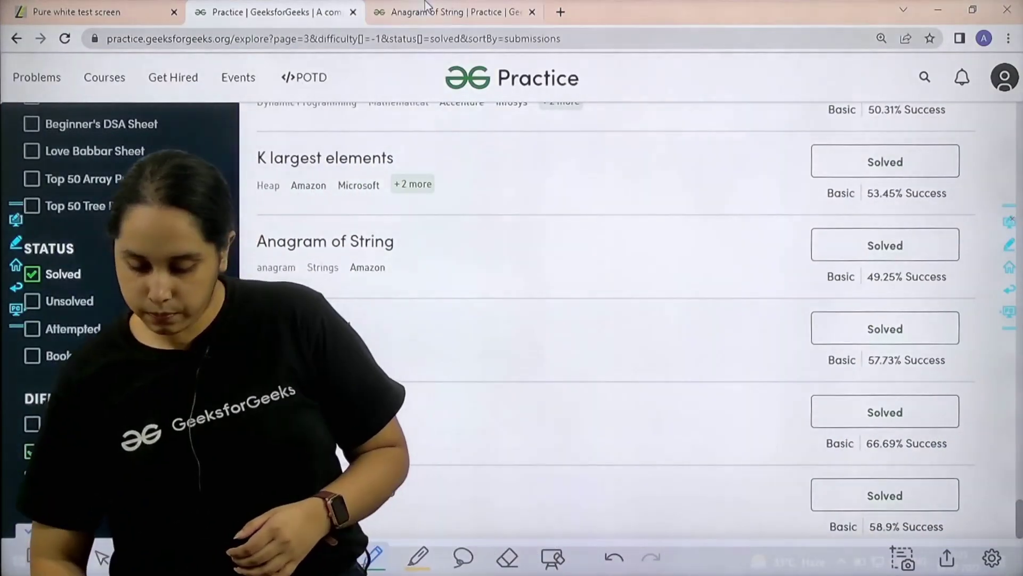
Open the Anagram of String problem, sketch a note beside the placeholder, then clear all notes.
key("ctrl+Tab")
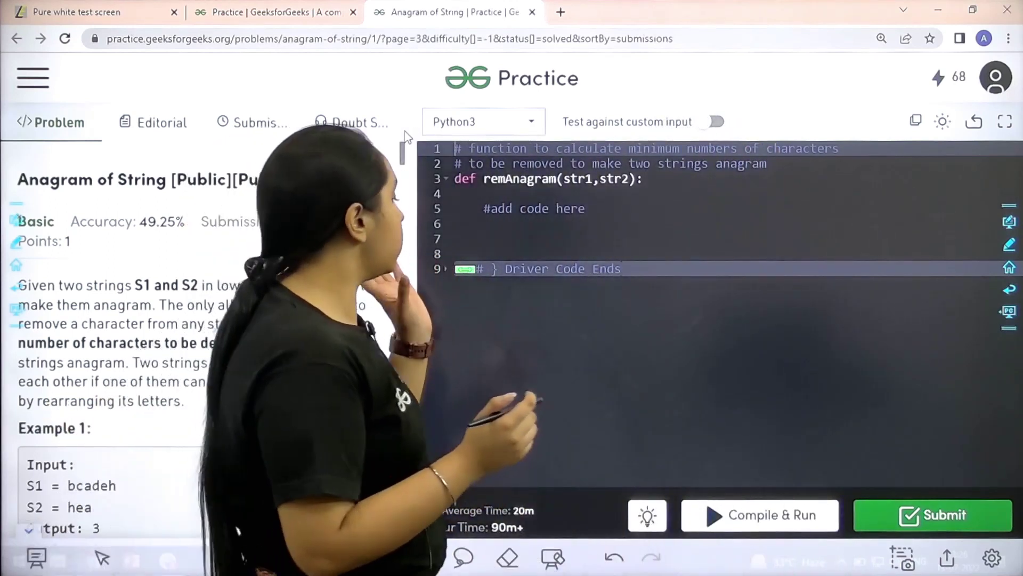
mouse_move(635, 194)
left_mouse_down()
mouse_move(658, 229)
mouse_move(724, 212)
left_mouse_up()
left_click(554, 557)
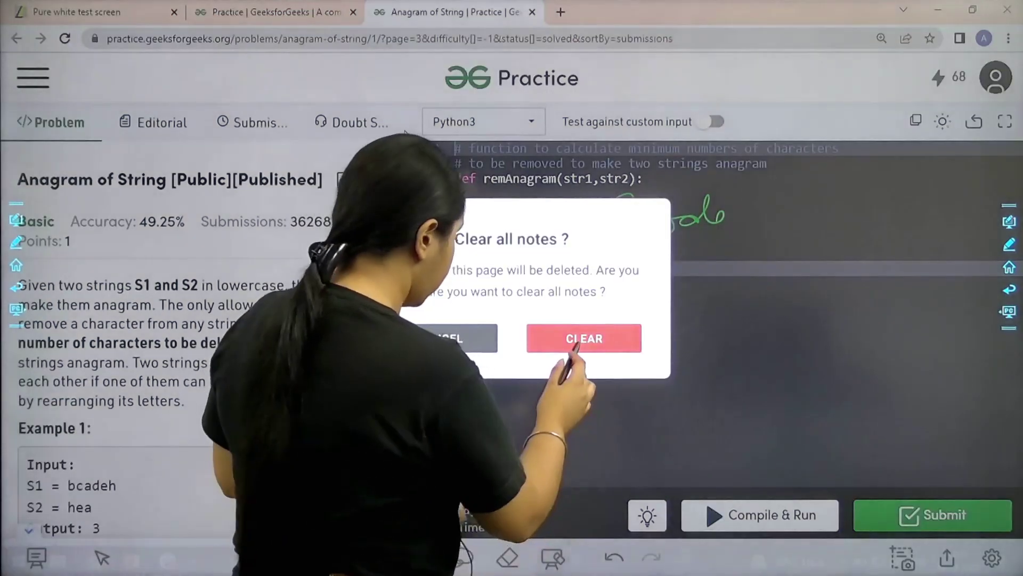
left_click(584, 338)
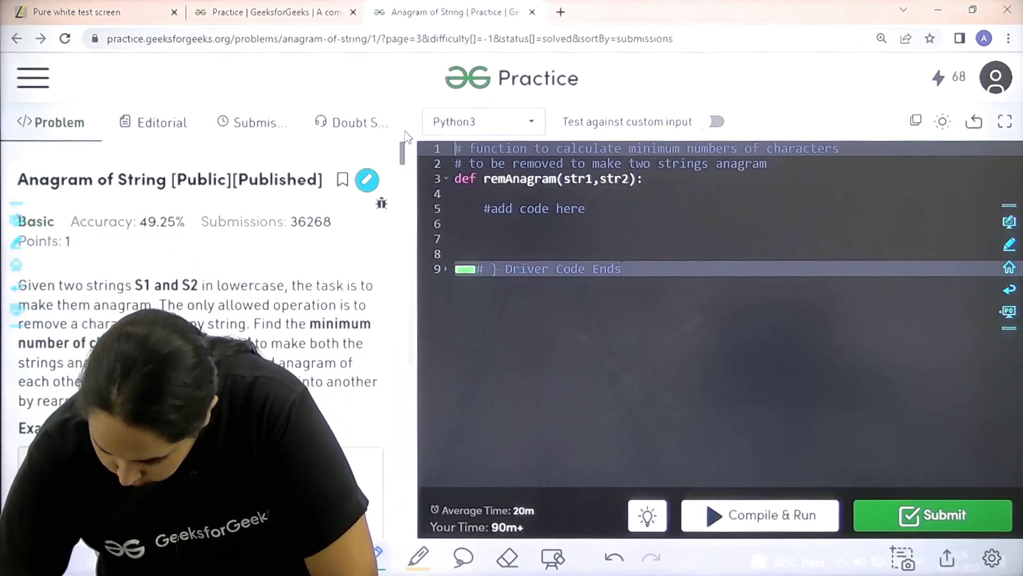
Add c=[0]*26 and the loop for x in str1:c[ord(x)-97]+=1, fixing the 'in' typo.
left_click(601, 210)
key("Return")
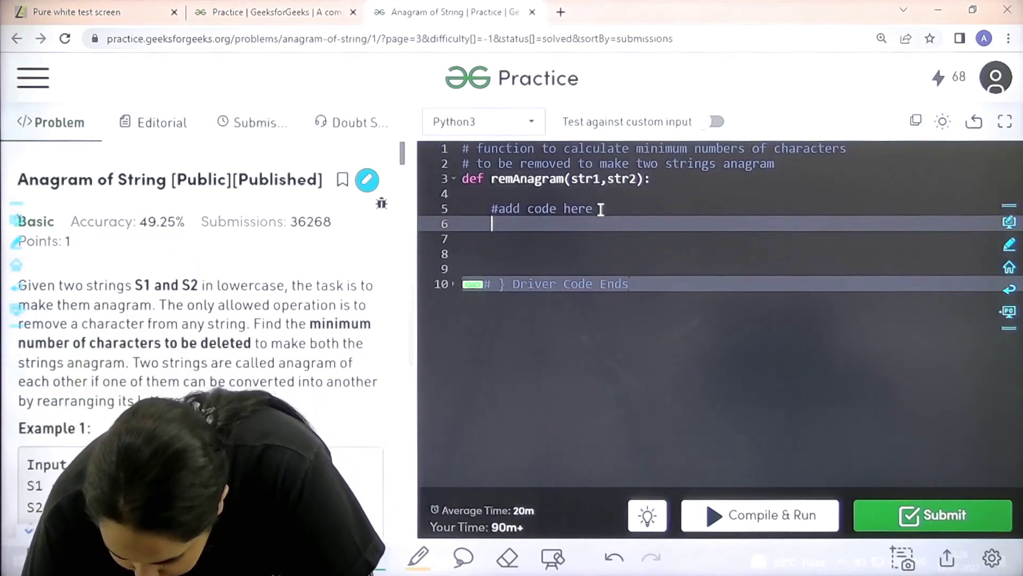
type("c=[0")
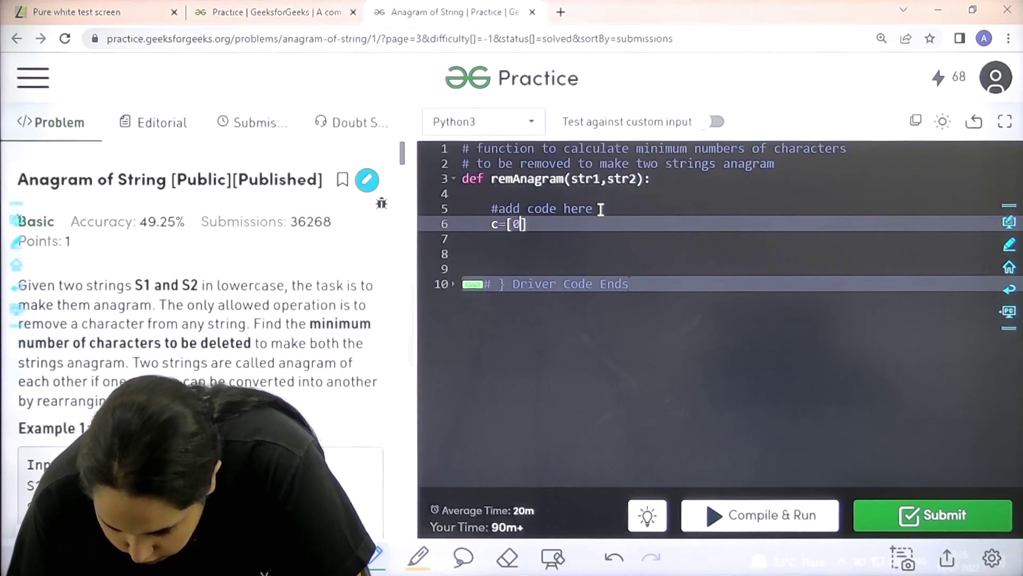
type("]")
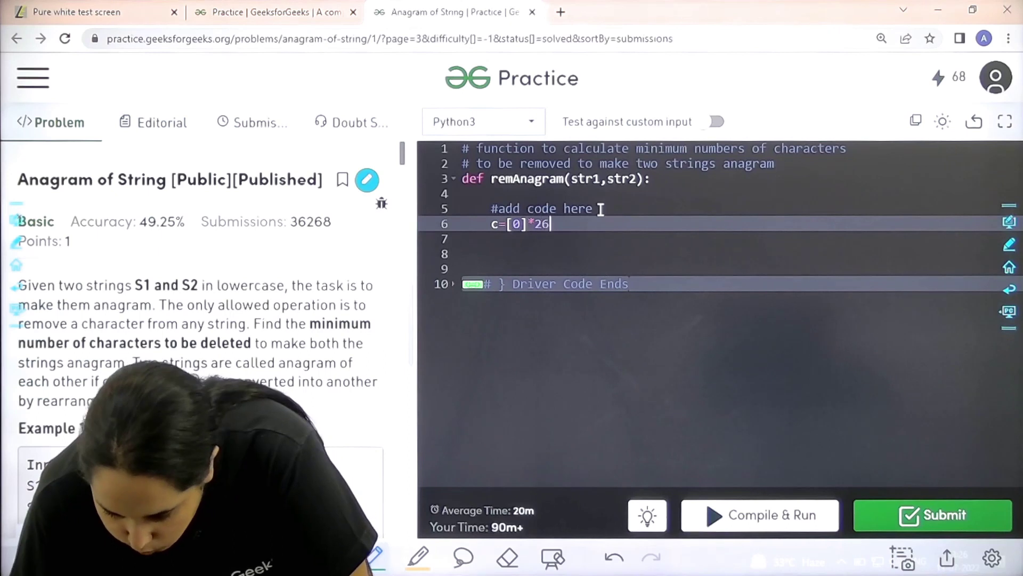
key("Return")
type("for x iin str1:c[ord(x")
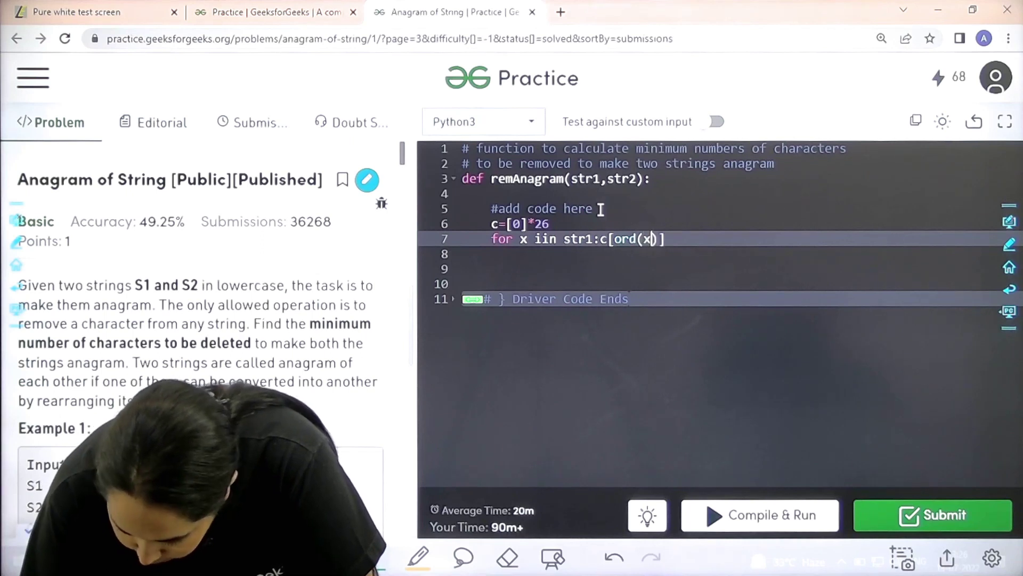
type("-97")
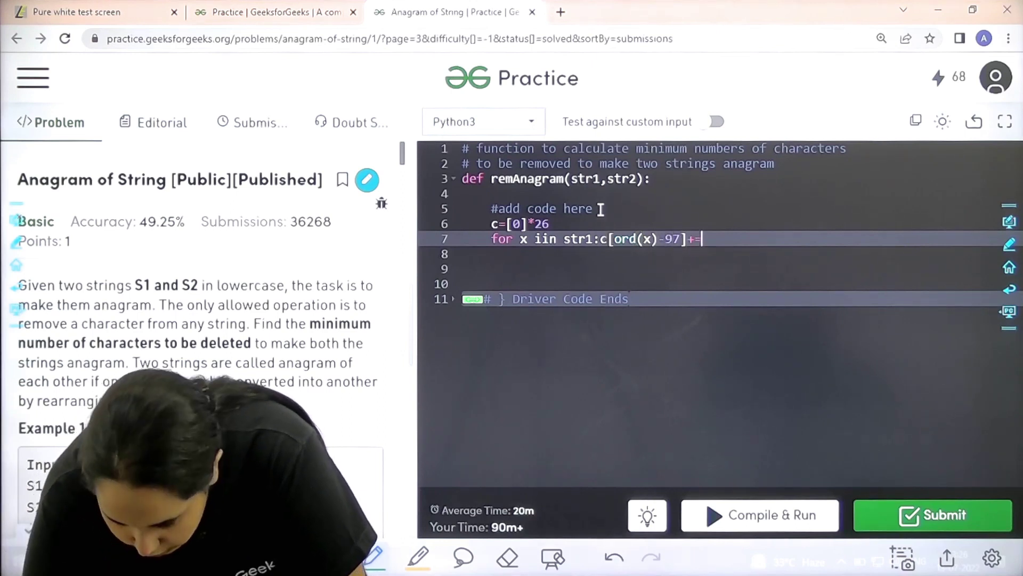
type("1")
key("Return")
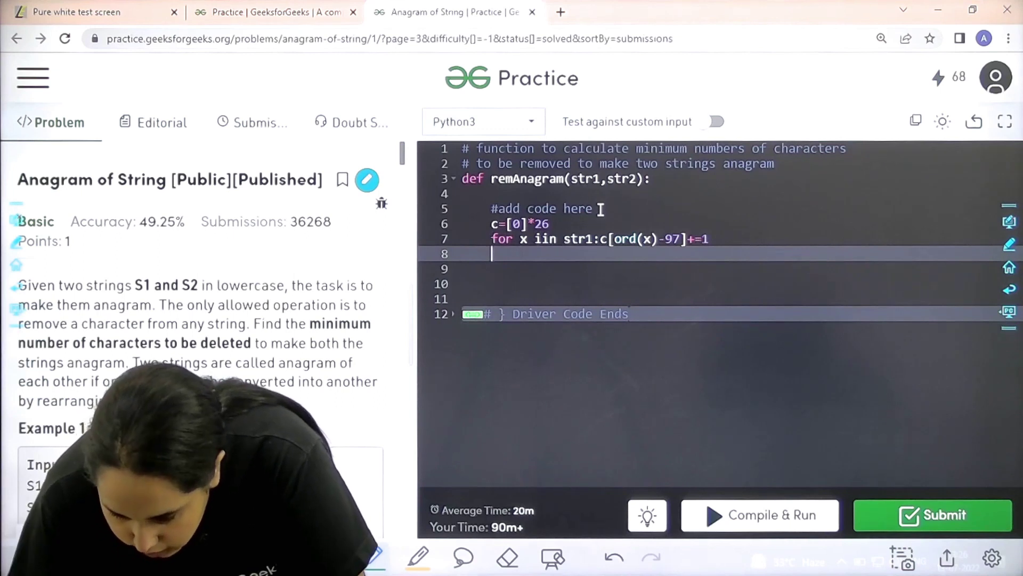
left_click(539, 241)
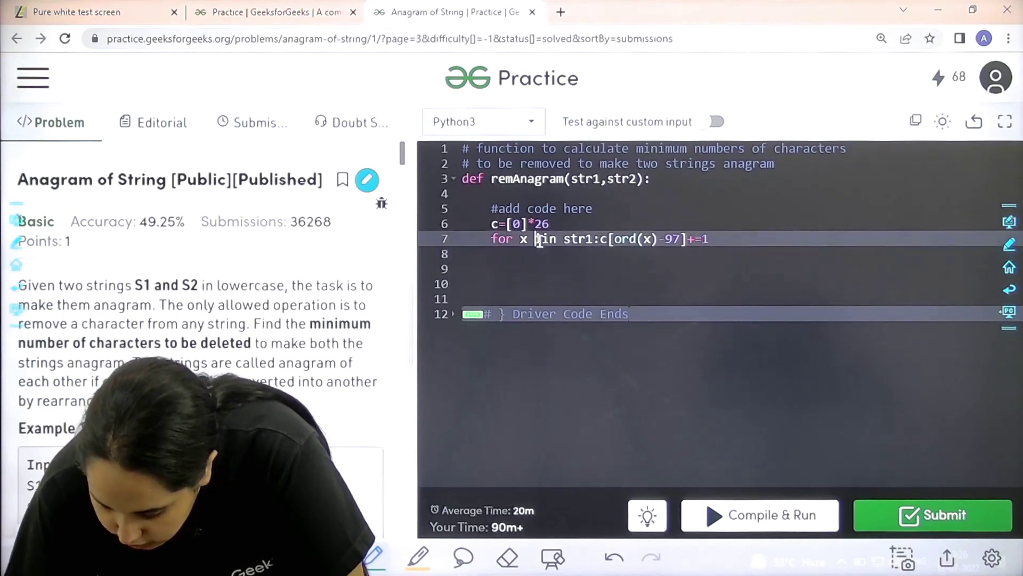
Add the str2 loop with -=1 on line 8 and return sum(map(abs,c)) on line 9.
left_click(507, 255)
type("for x in str2:x[ord(x)-97]-=1")
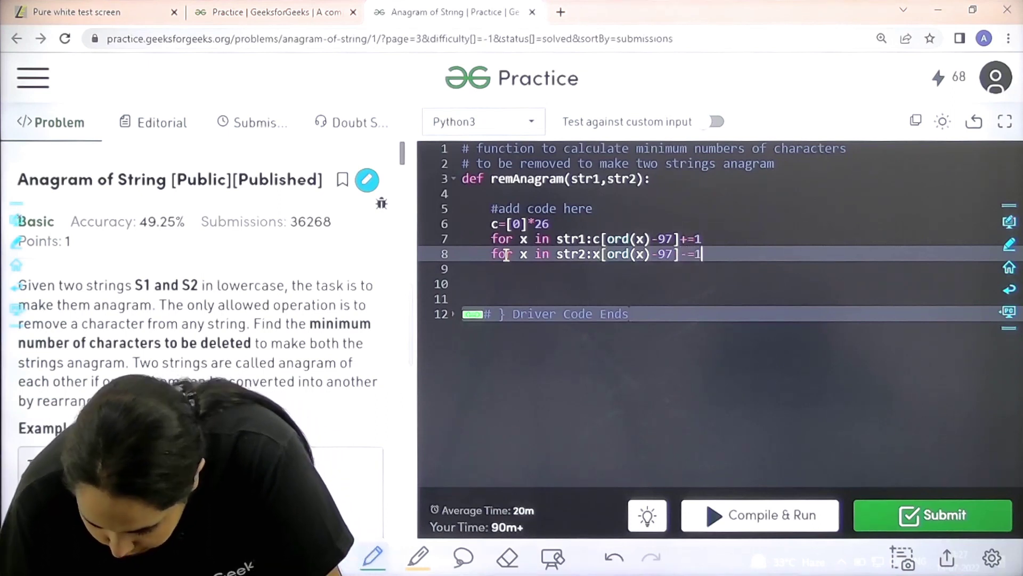
key("Return")
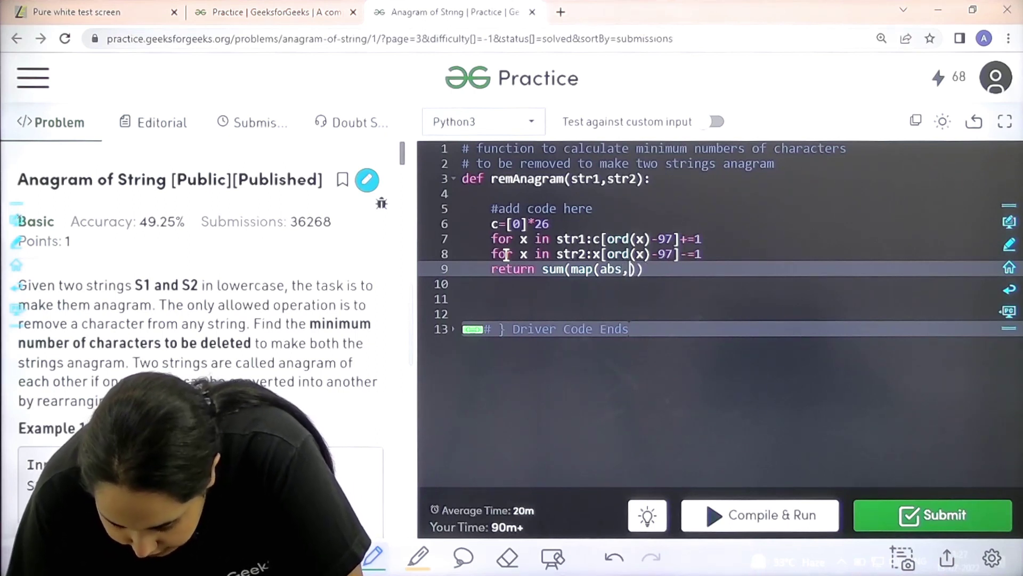
type("c")
key("Return")
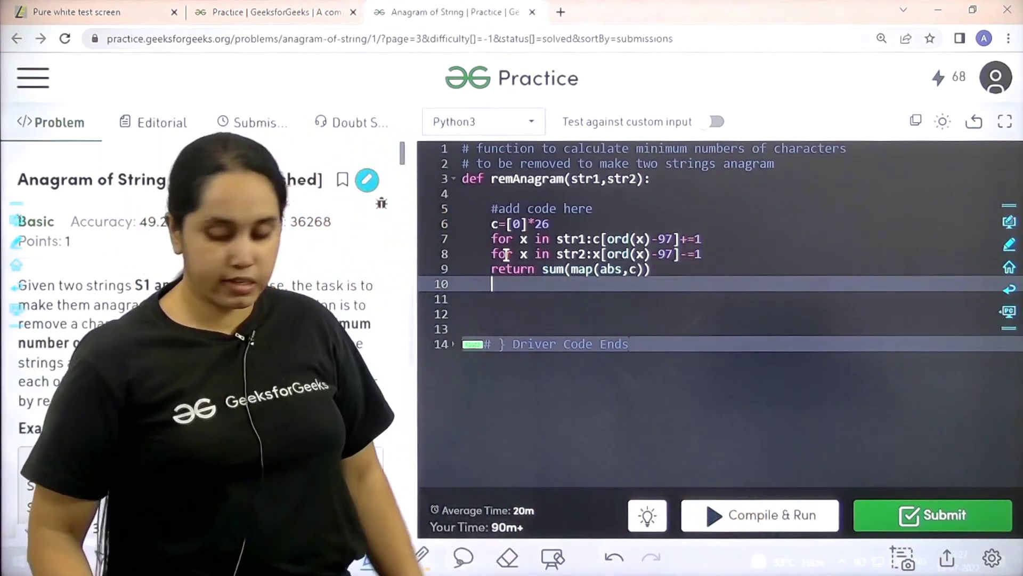
Compile and run, hit the IndexError at line 8, and go to that line to change x[ to c[.
left_click(750, 524)
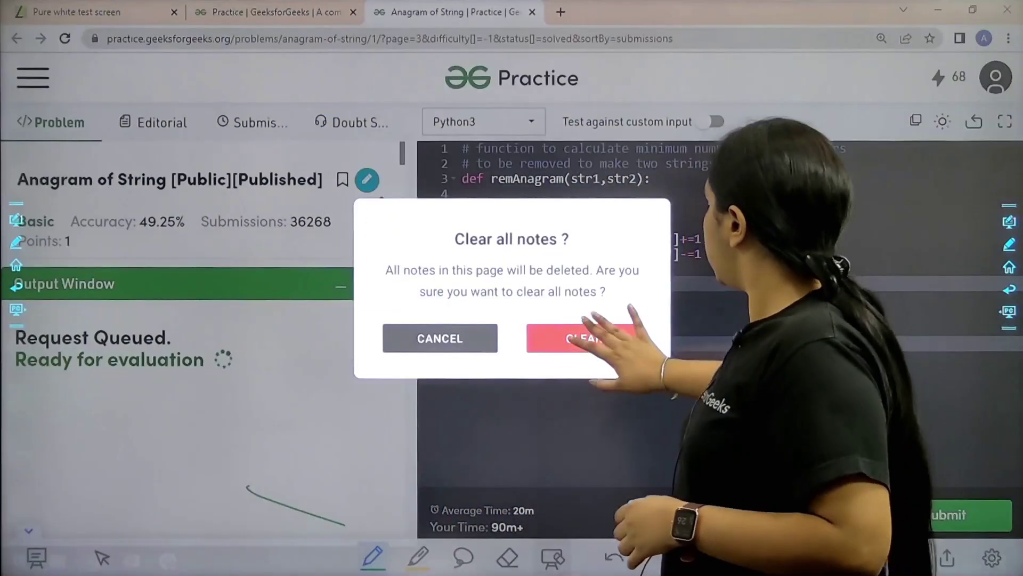
left_click(590, 338)
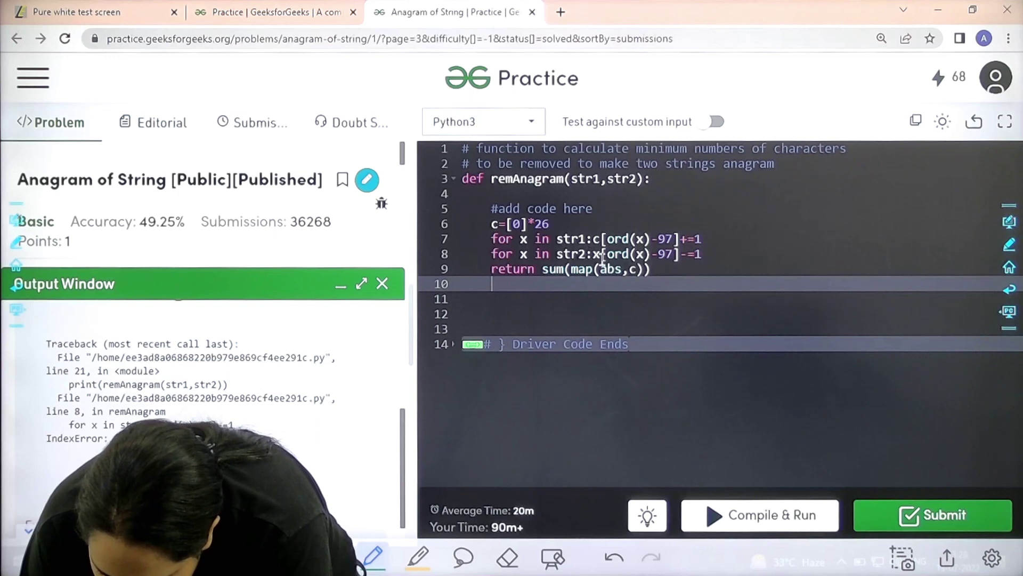
left_click(602, 255)
type("c")
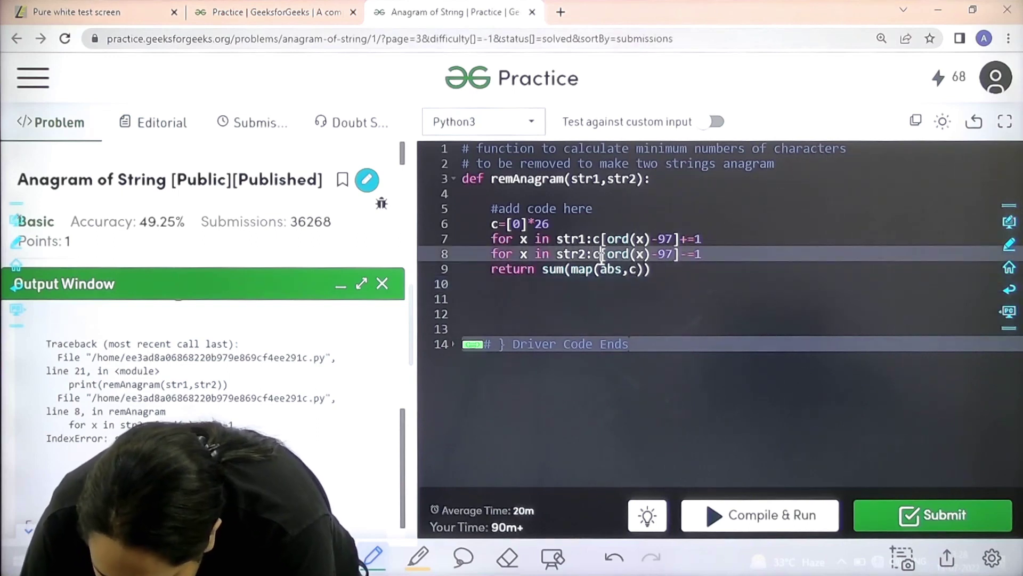
Rerun the corrected code after the connection warning, producing output 3 as expected.
left_click(759, 516)
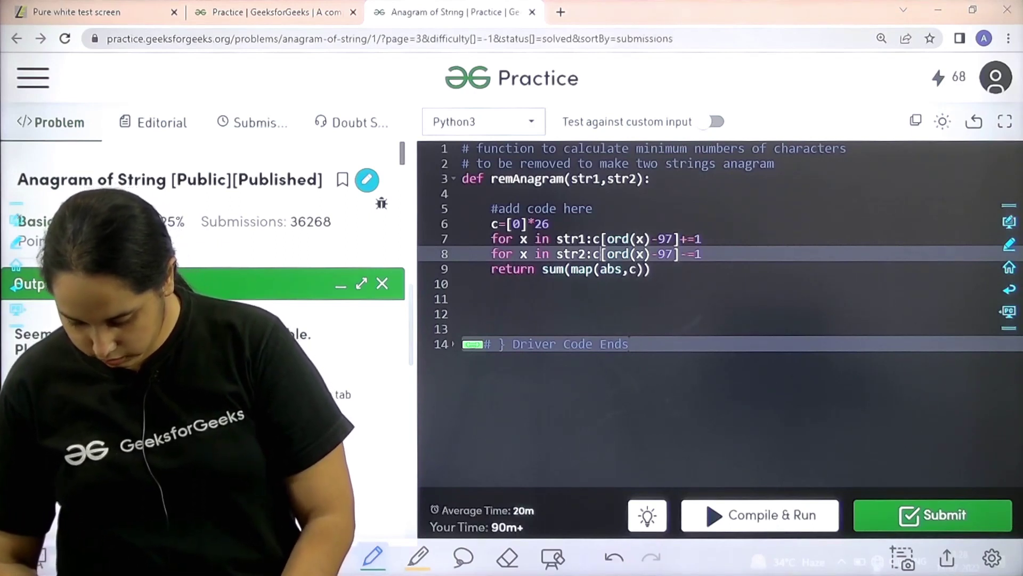
left_click(525, 417)
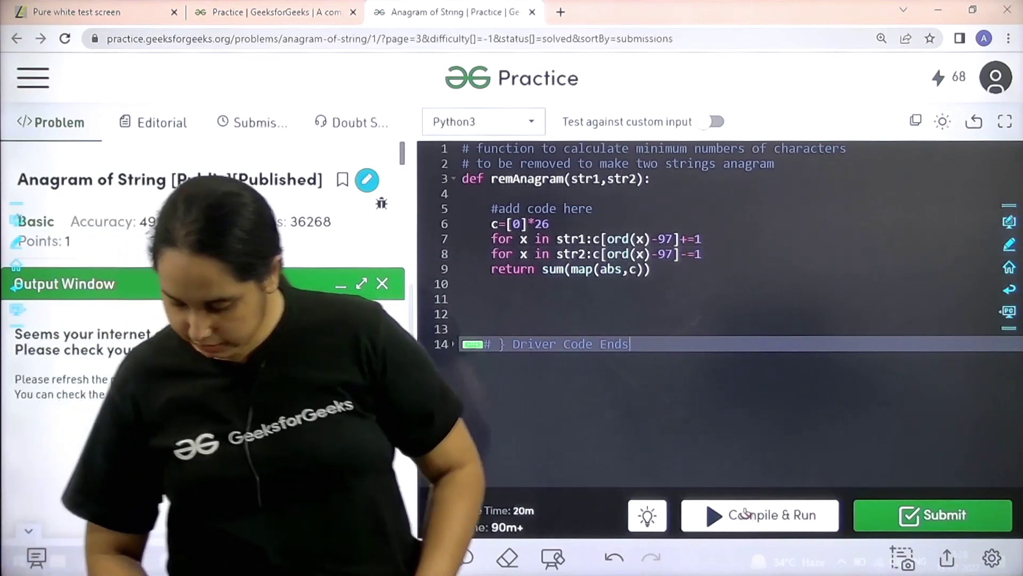
left_click(746, 516)
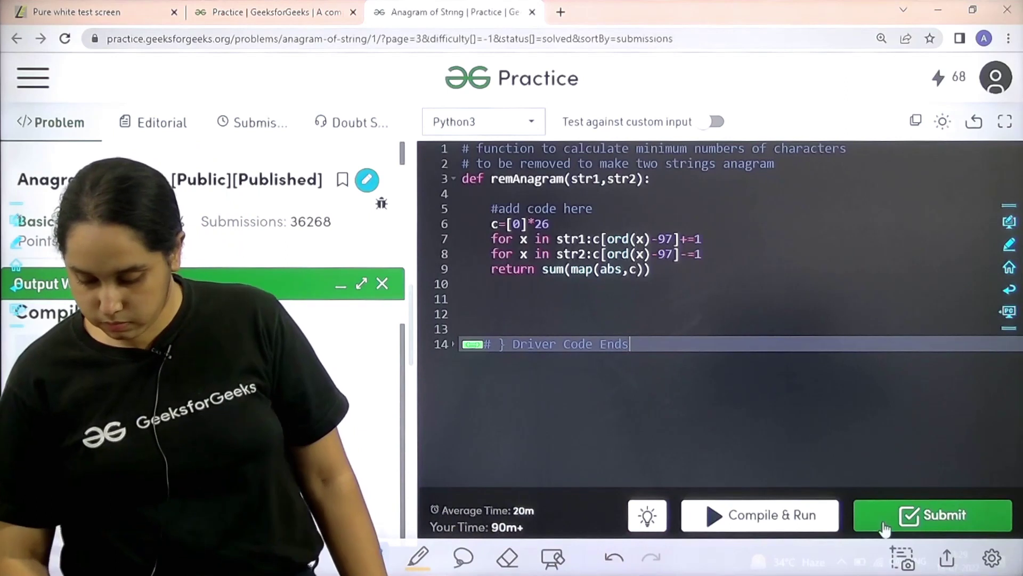
Submit the remAnagram solution for evaluation.
left_click(933, 515)
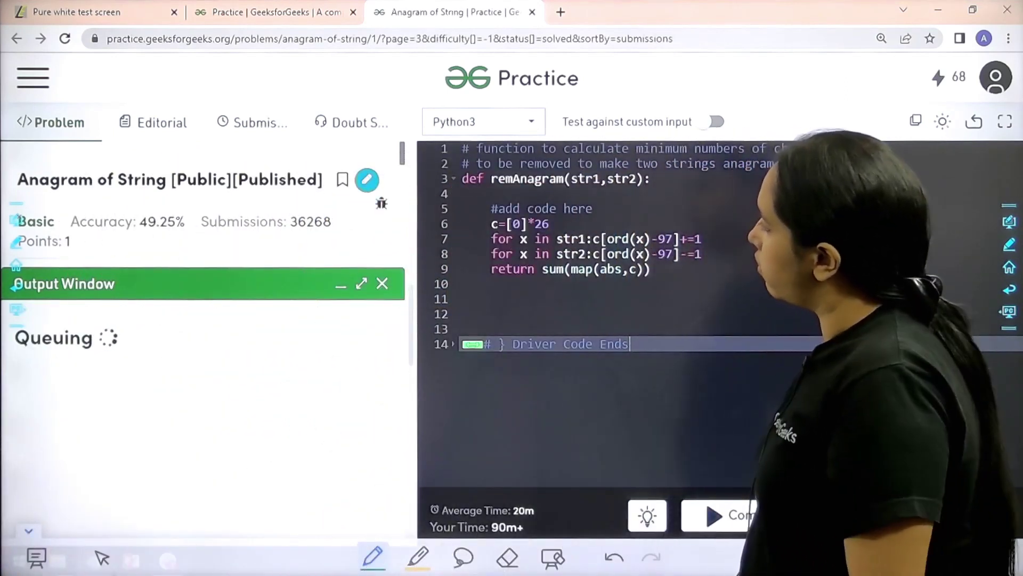